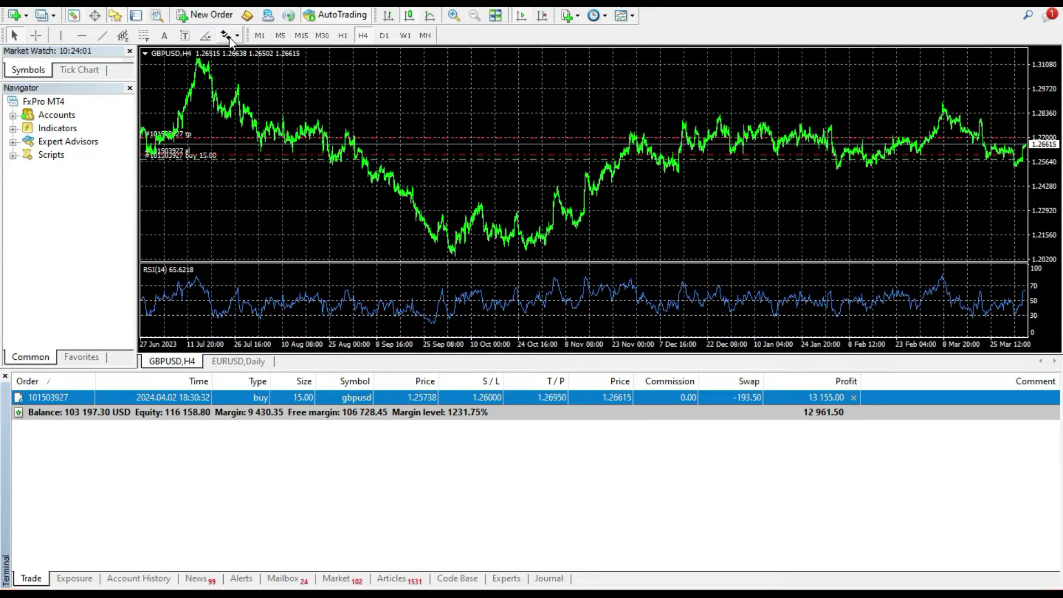
Open the Customizing toolbar dialog for the timeframes toolbar, which lists M5 through MN
right_click(229, 39)
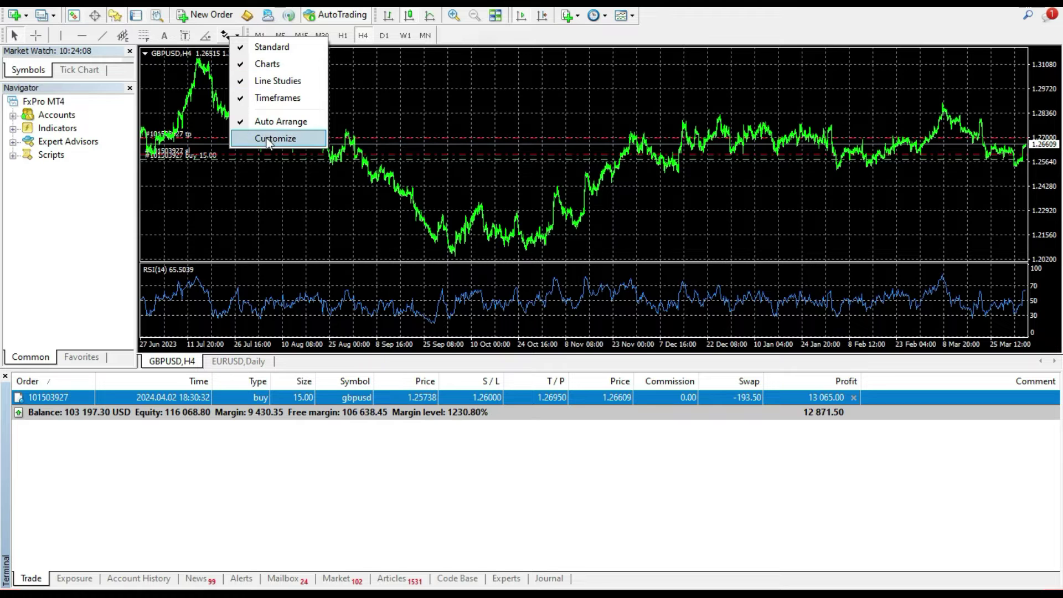
right_click(326, 33)
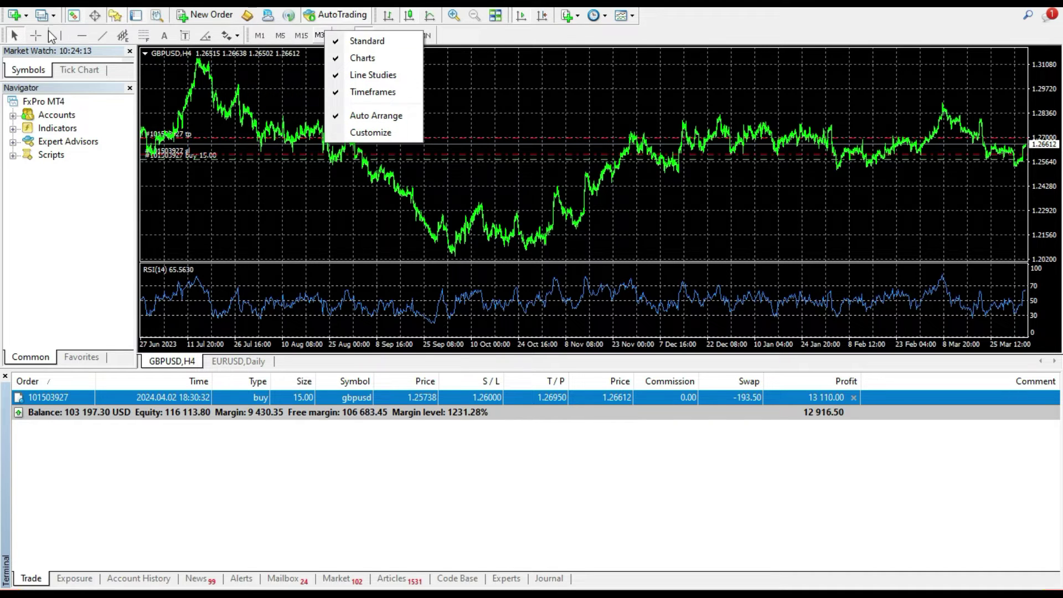
left_click(367, 133)
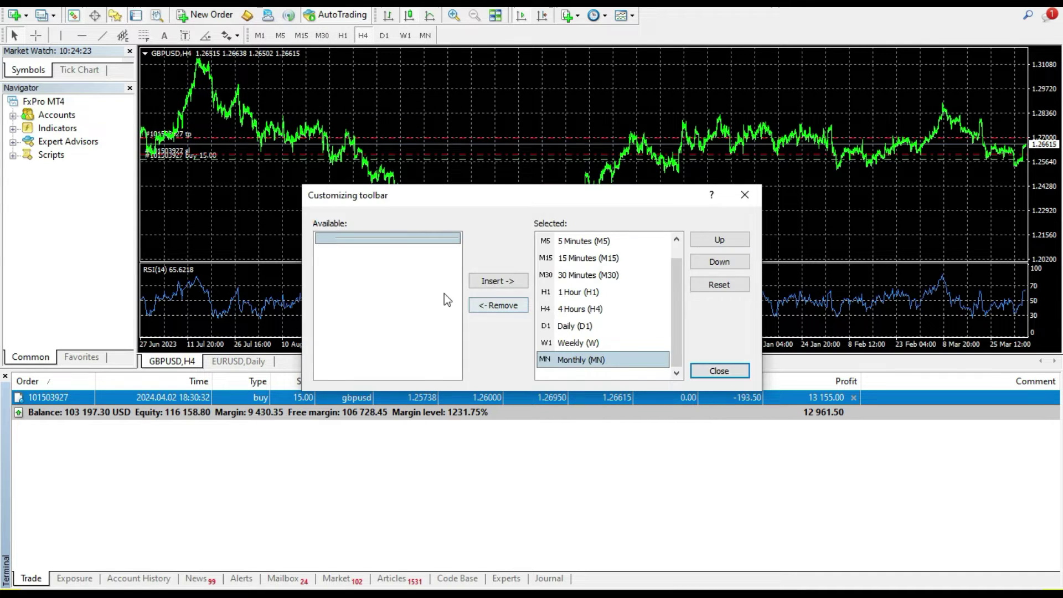
Switch to the Line Studies toolbar's Customize dialog and move it higher on screen
key("Escape")
right_click(224, 36)
left_click(256, 134)
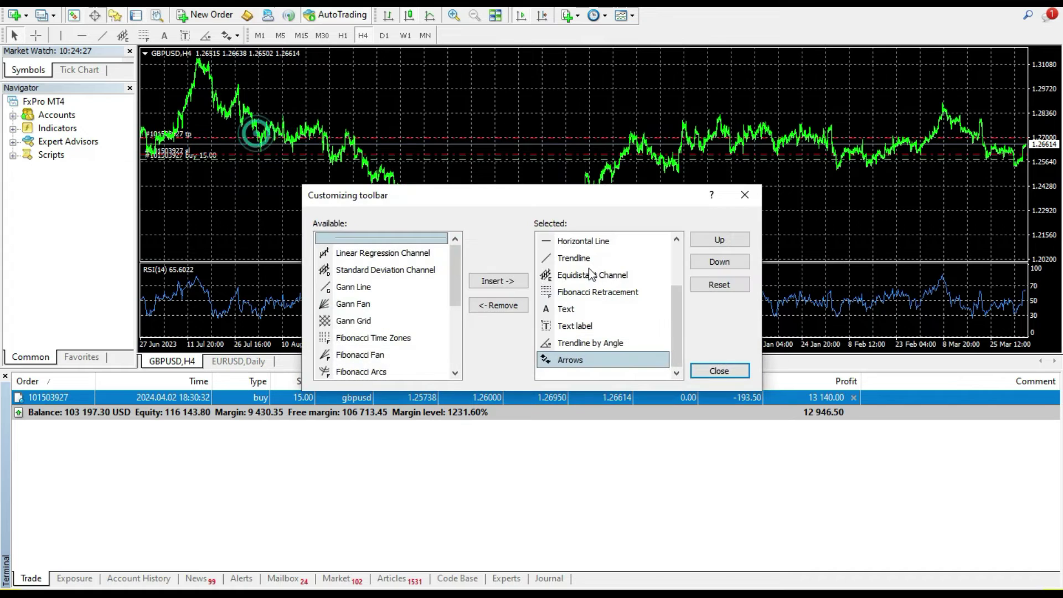
left_click_drag(473, 195, 457, 132)
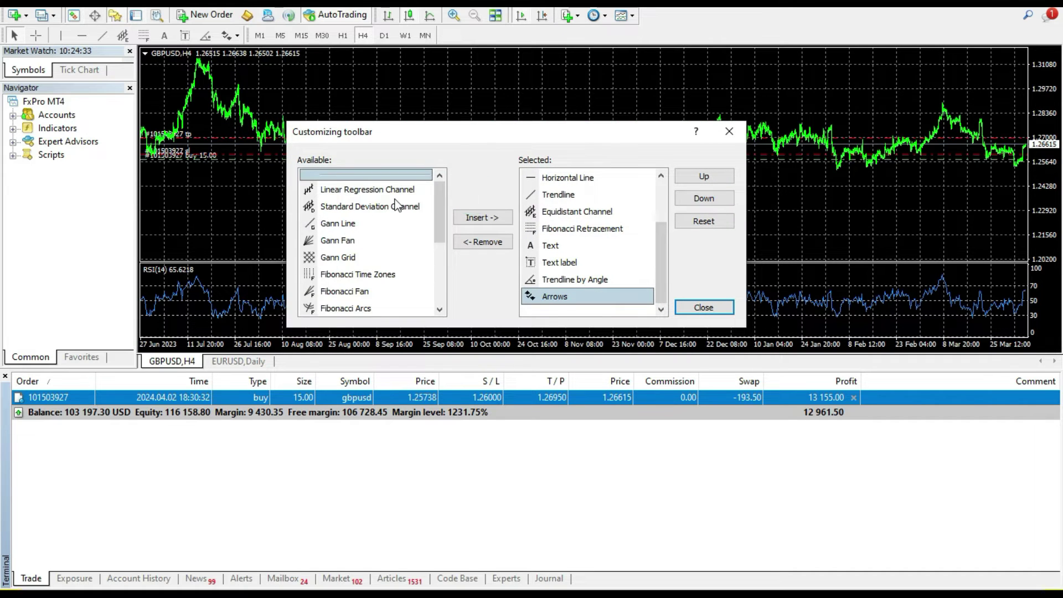
left_click_drag(441, 197, 424, 258)
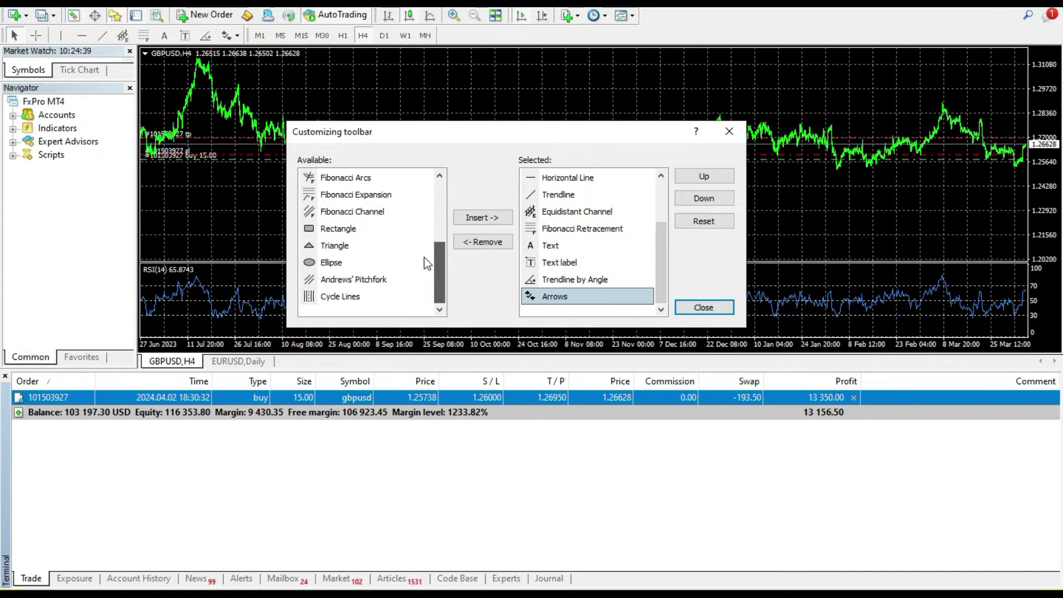
scroll(424, 271, "up", 3)
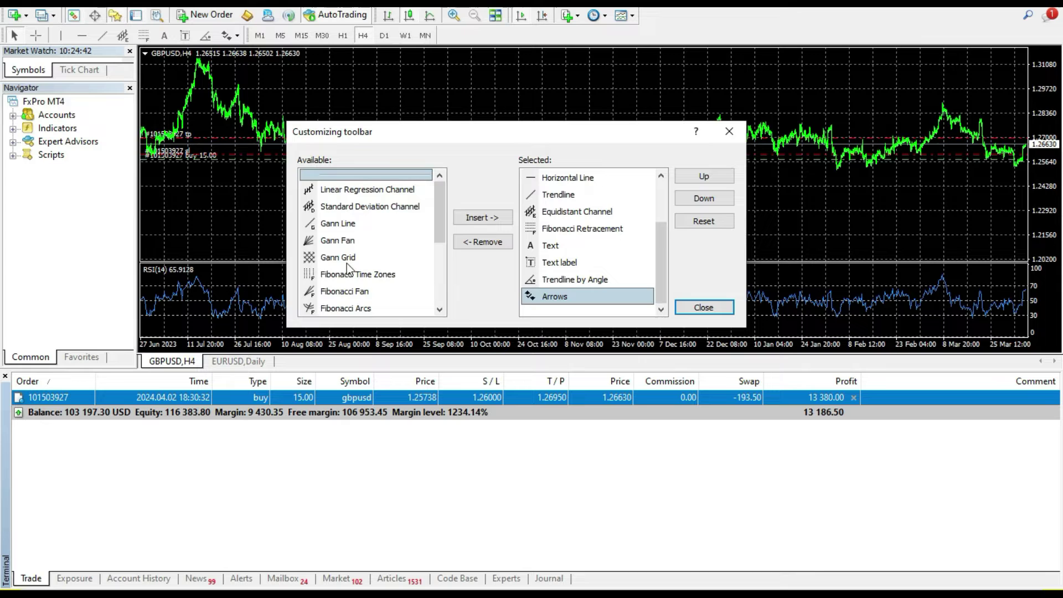
scroll(430, 275, "down", 3)
Insert Rectangle, Triangle, Ellipse and Fibonacci Expansion into the toolbar, then close the dialog
left_click(348, 229)
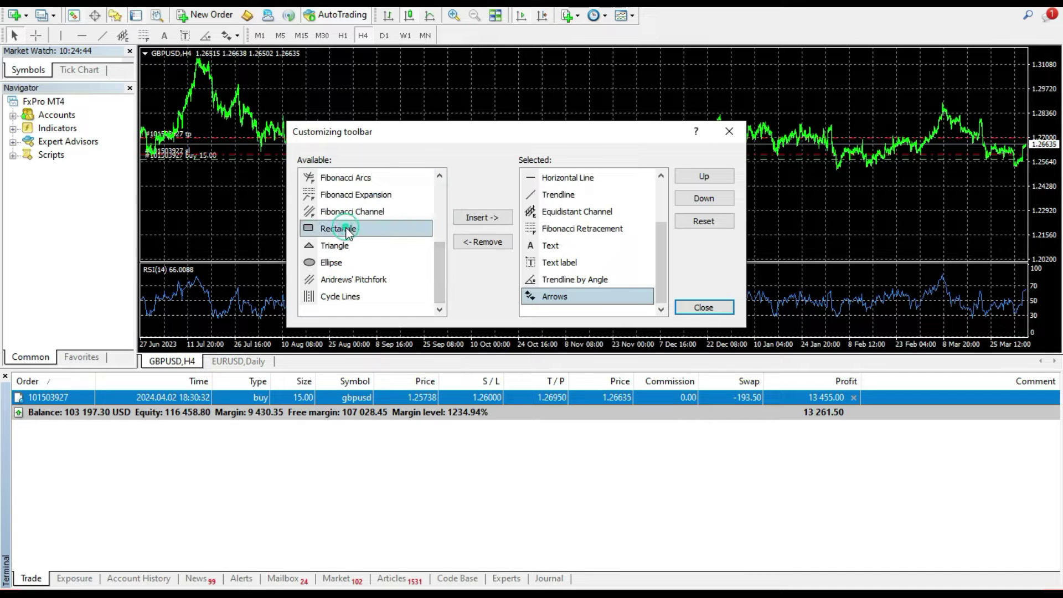
left_click(490, 220)
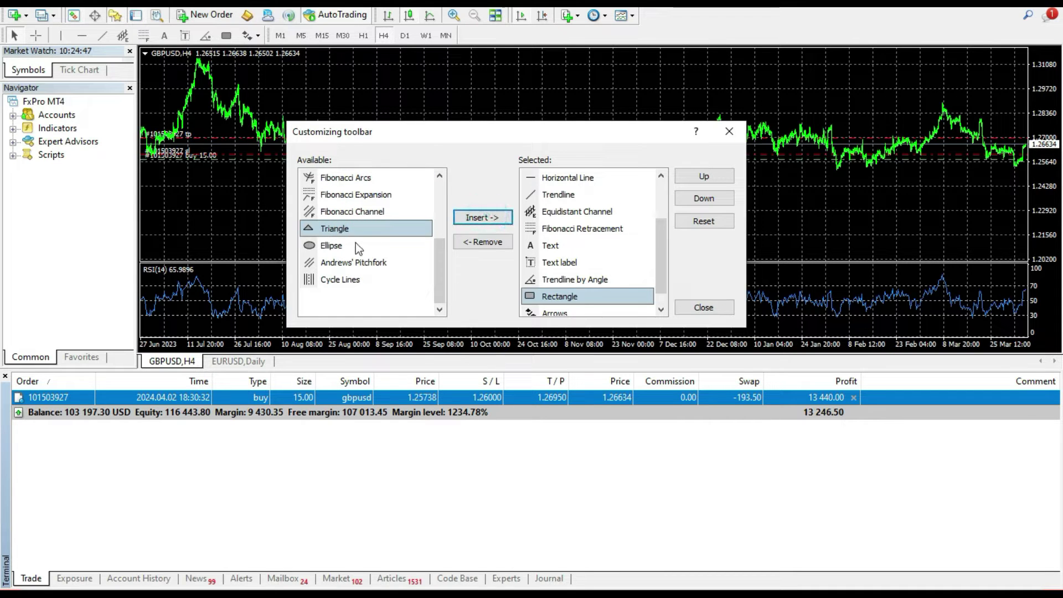
left_click(484, 223)
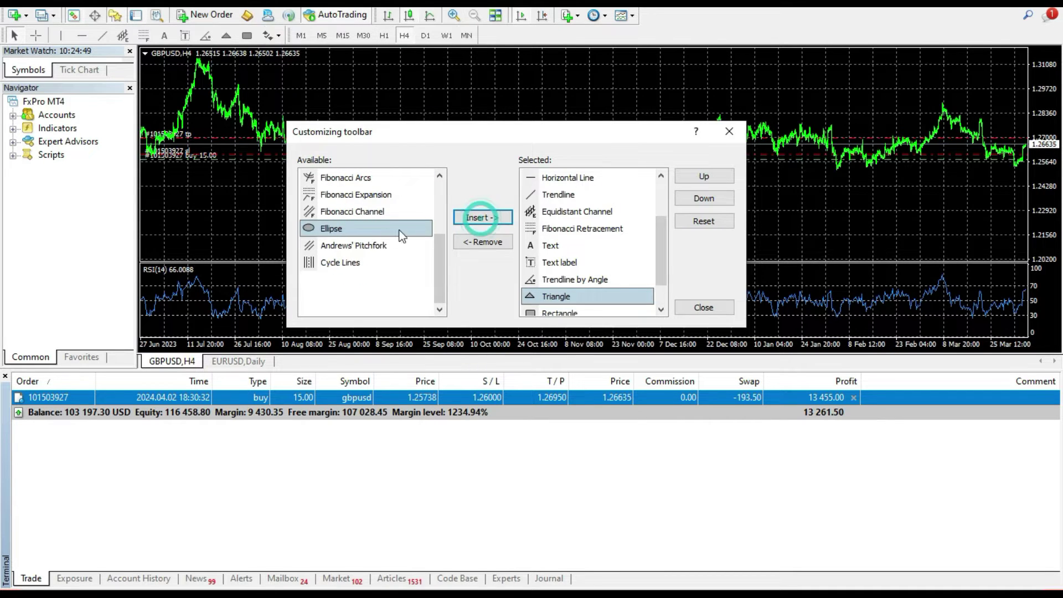
left_click(487, 219)
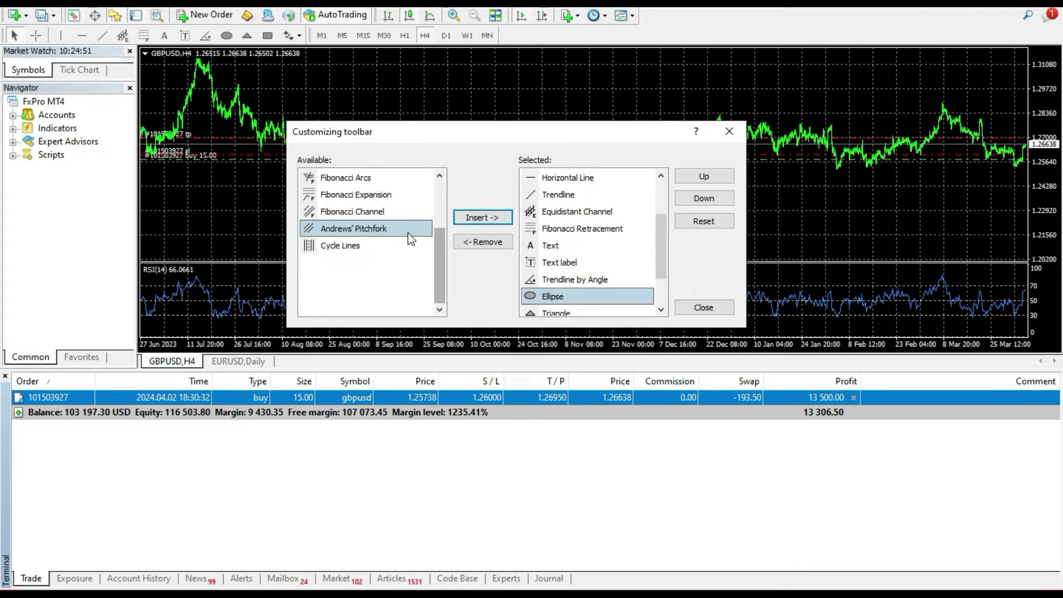
left_click(356, 195)
left_click(465, 221)
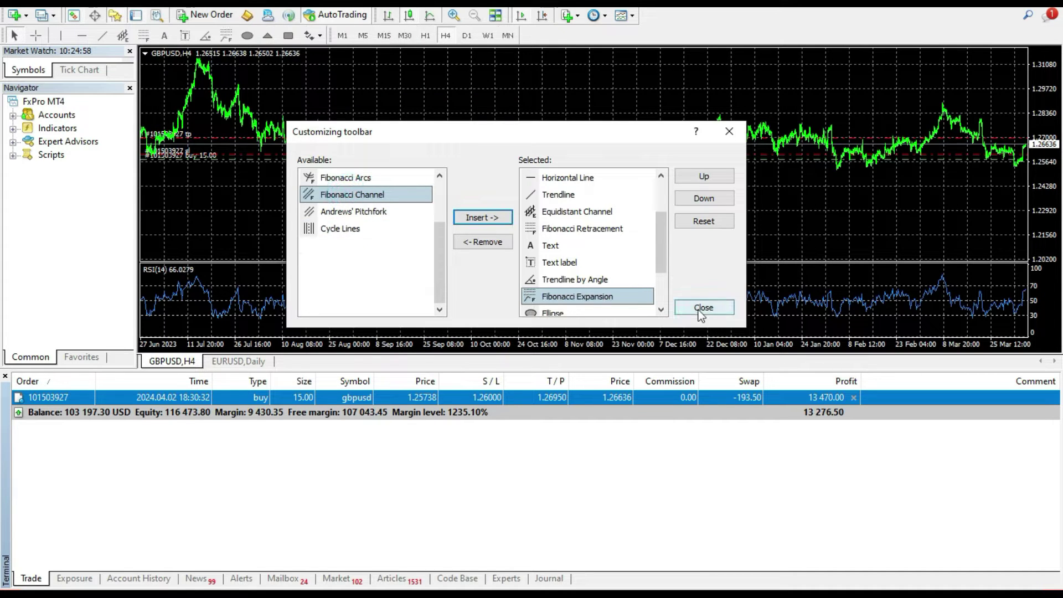
left_click(702, 308)
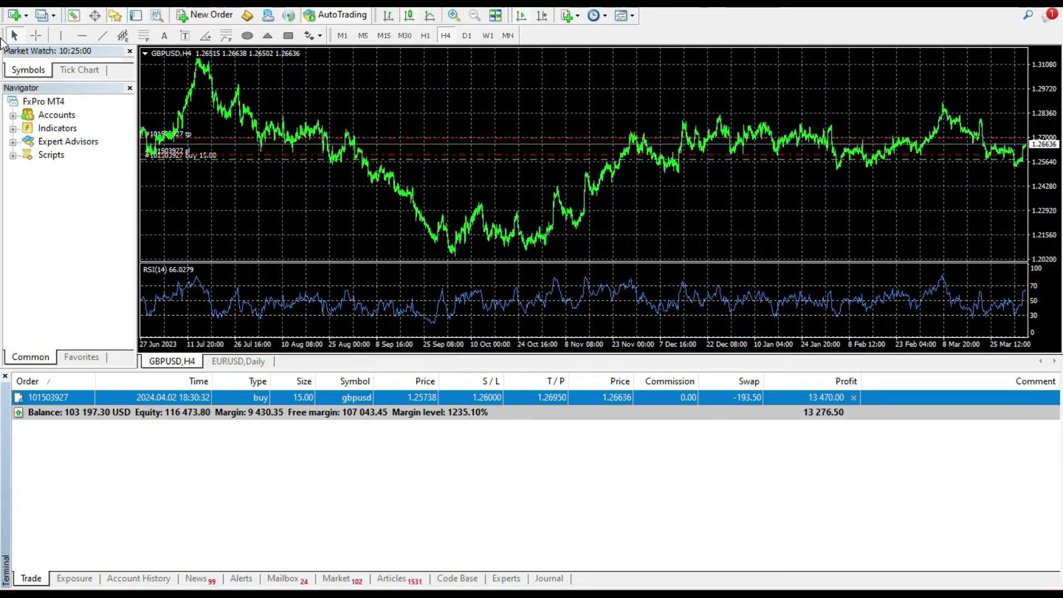
Draw a yellow rectangle spanning the March price peak on the GBPUSD H4 chart
left_click(287, 35)
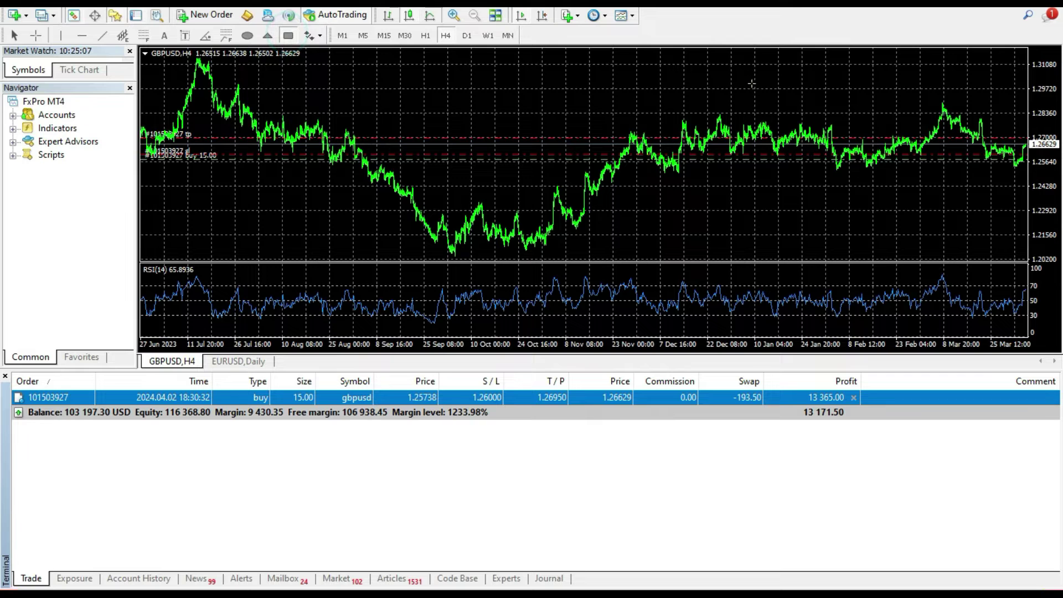
left_click_drag(752, 80, 996, 115)
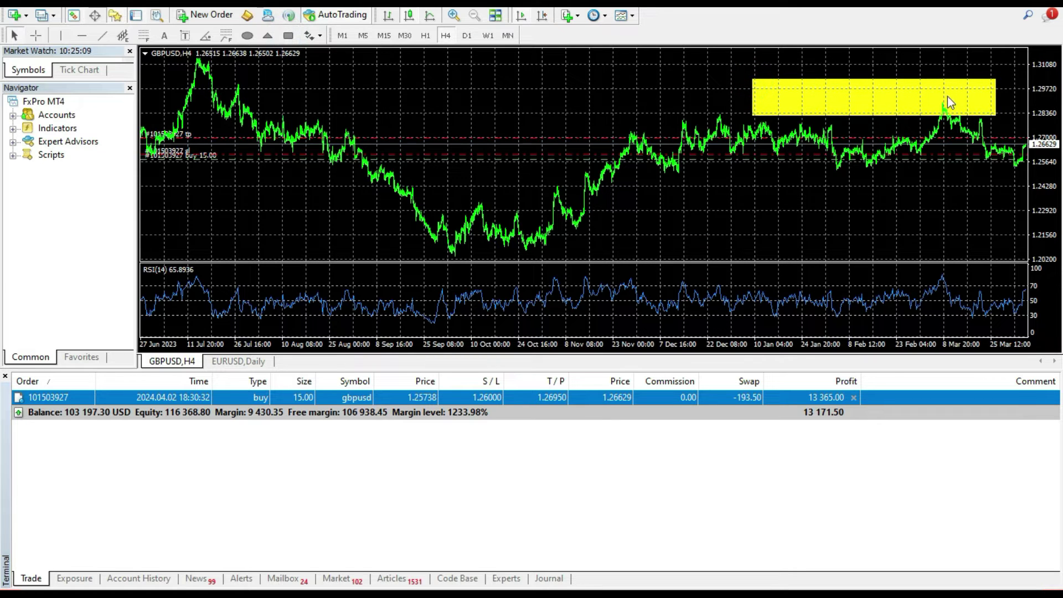
right_click(878, 88)
left_click(423, 86)
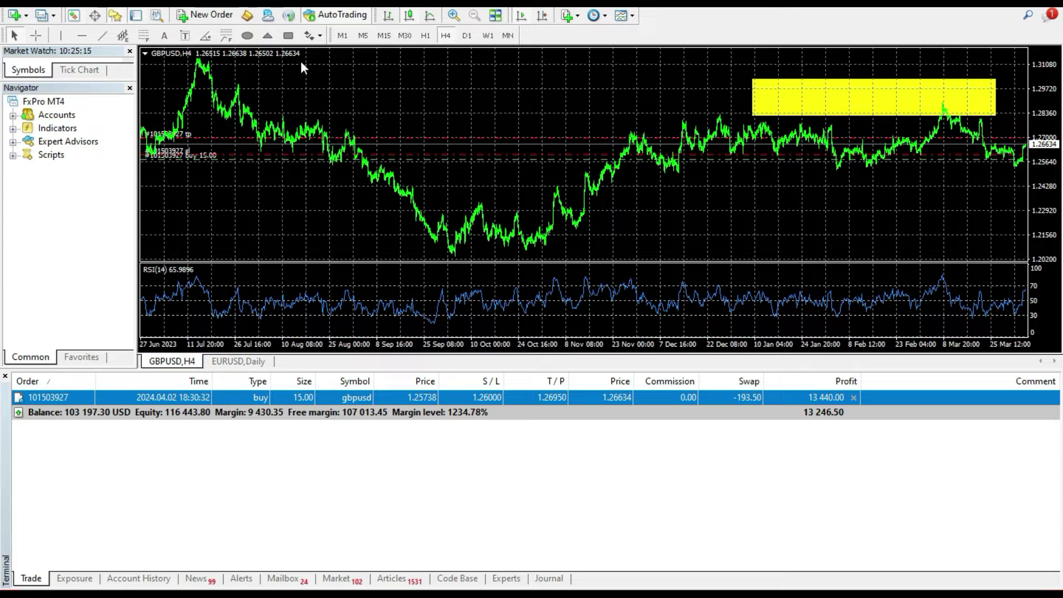
left_click(320, 36)
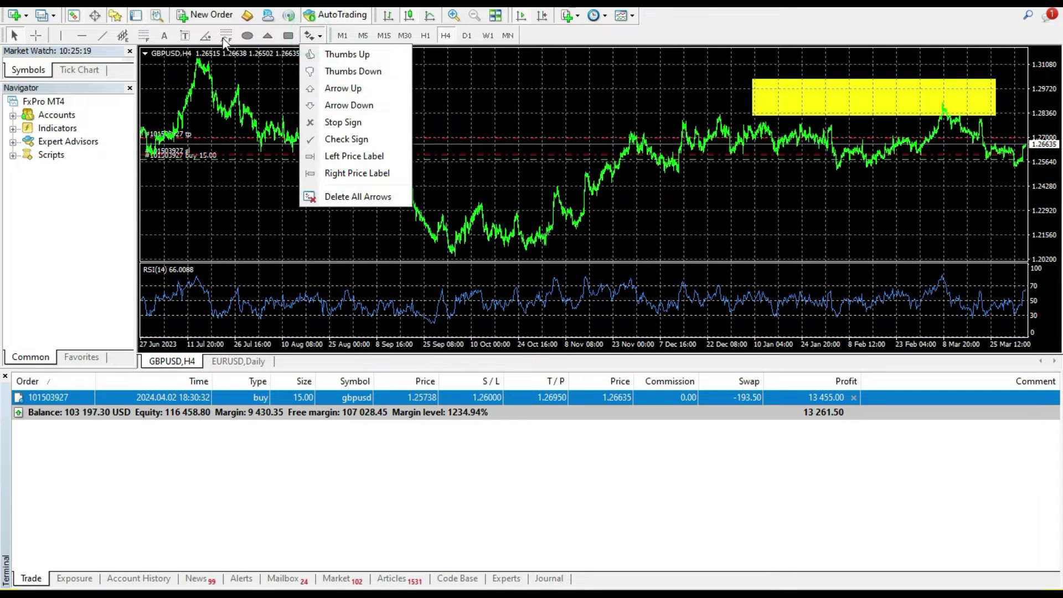
left_click(224, 38)
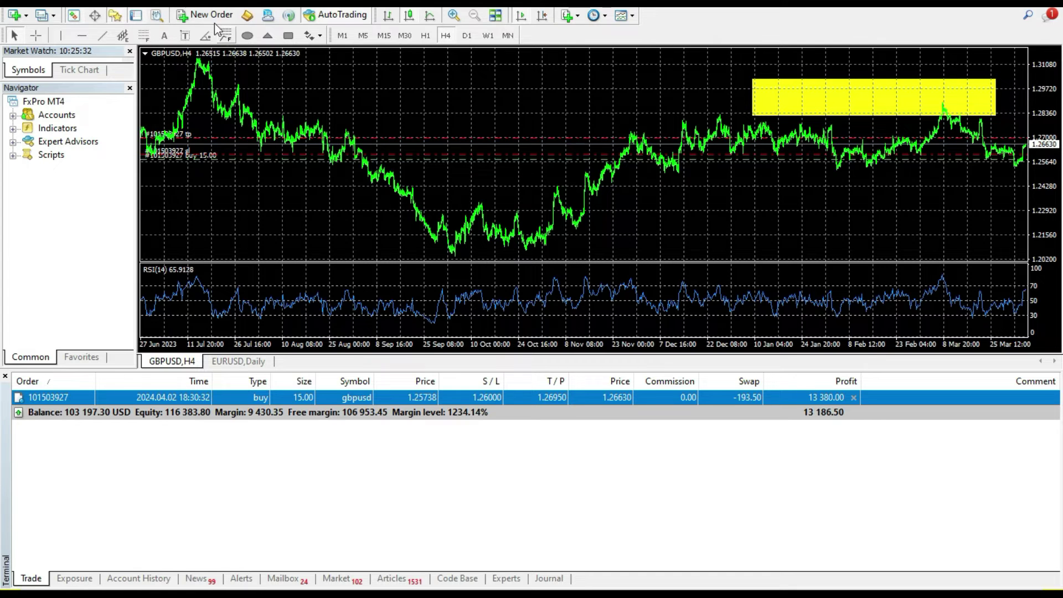
Draw a Fibonacci expansion upward from the September low, then switch to D1 and zoom in
left_click(224, 36)
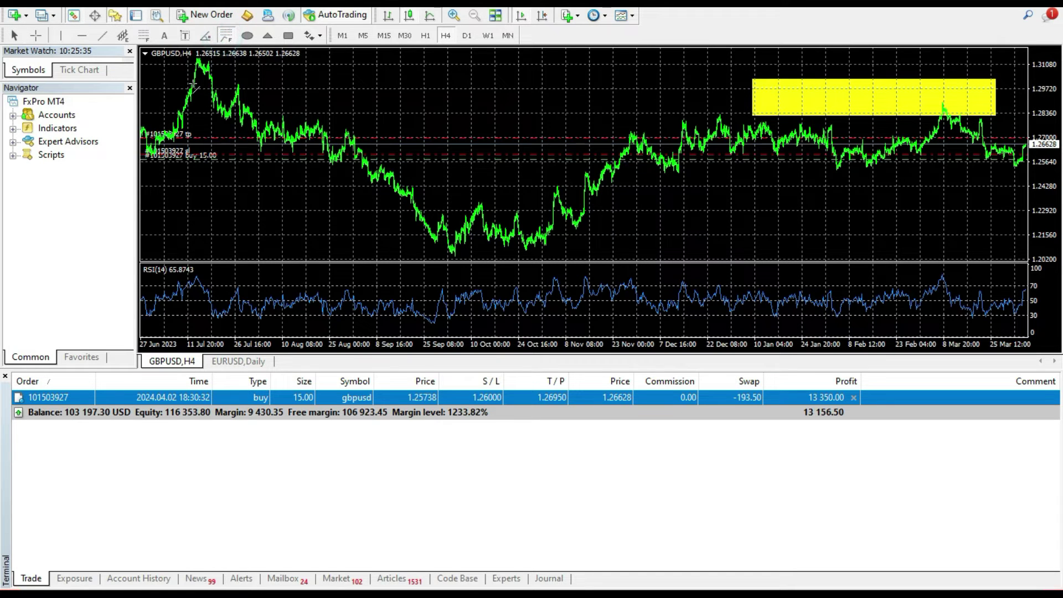
left_click_drag(446, 255, 474, 110)
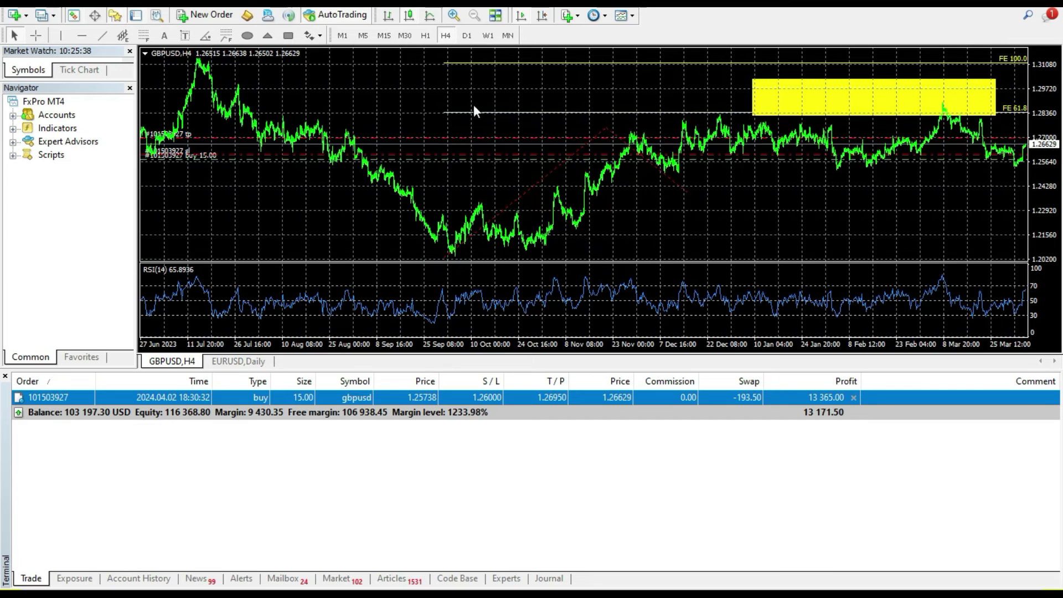
left_click(466, 37)
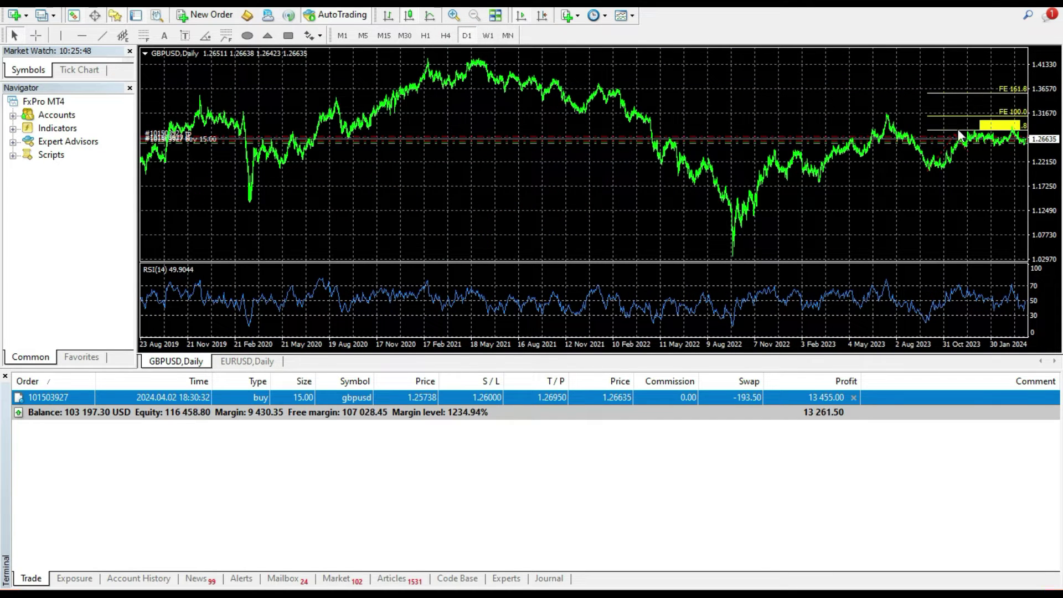
mouse_move(894, 138)
left_click(457, 16)
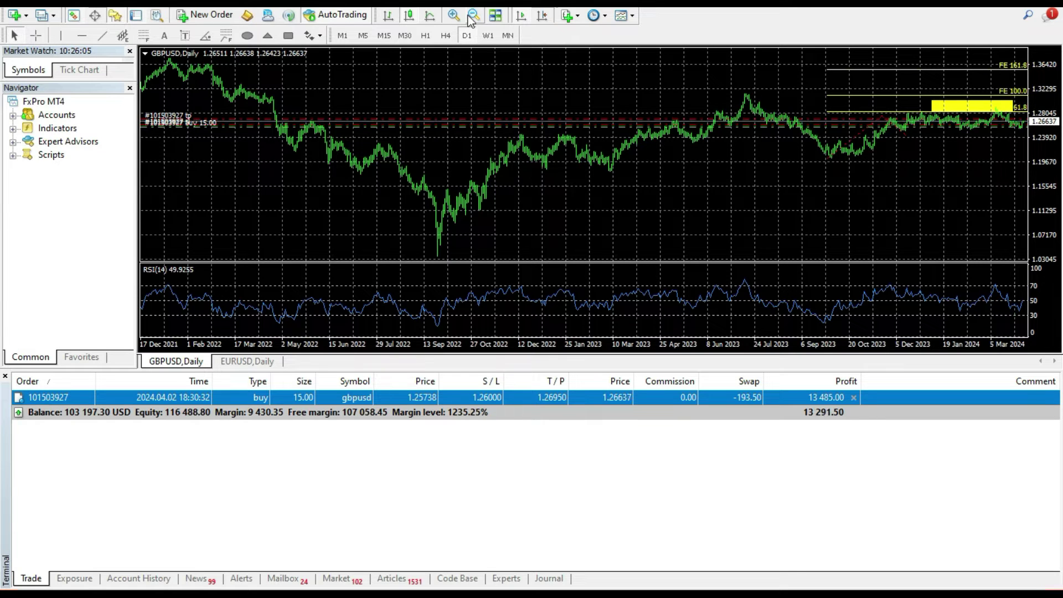
Draw a Trendline by Angle rising from the September 2022 low
left_click(206, 38)
left_click_drag(438, 256, 685, 200)
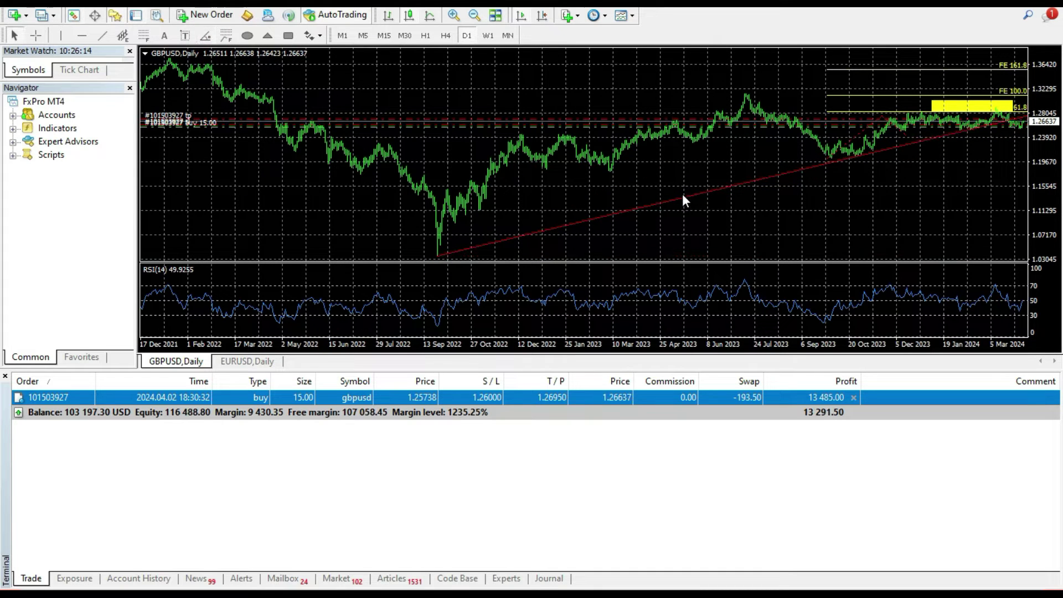
right_click(688, 196)
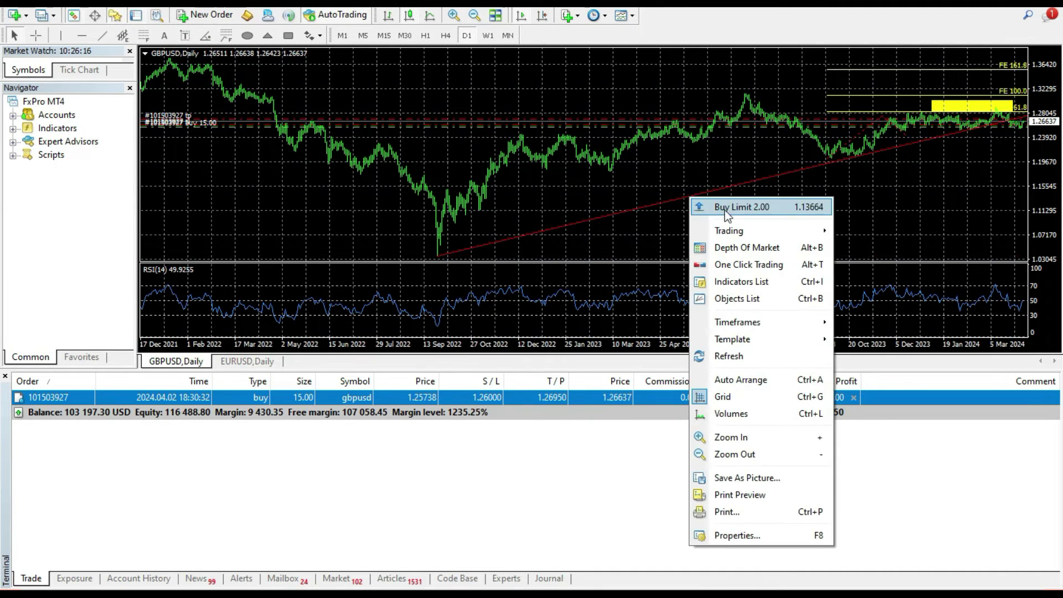
right_click(674, 205)
left_click(660, 201)
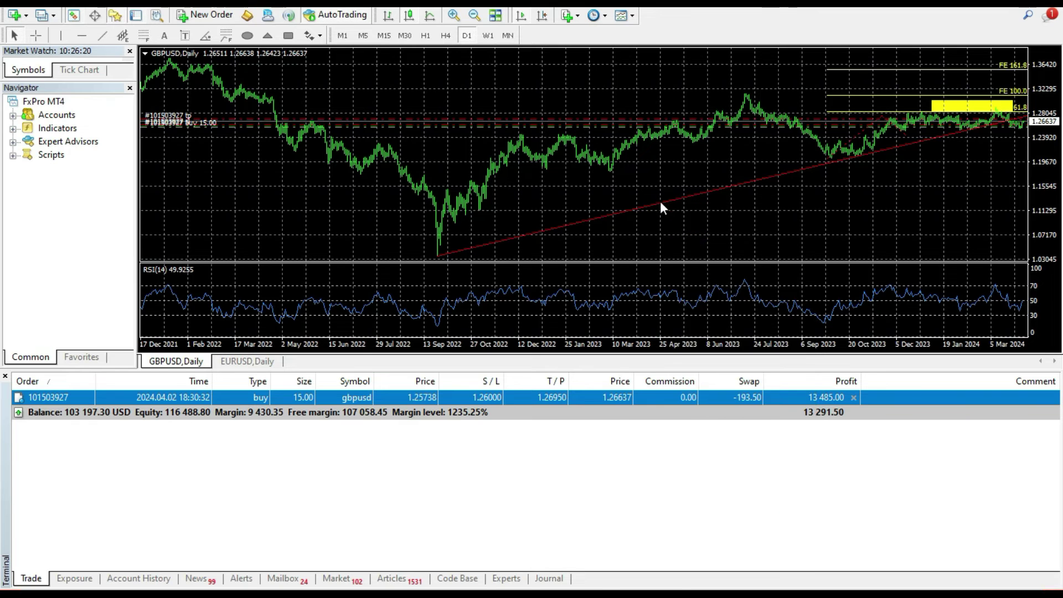
right_click(472, 251)
Edit the Trend By Angle object in the Objects List, changing its angle from 13.5 to 20
left_click(519, 349)
left_click(128, 87)
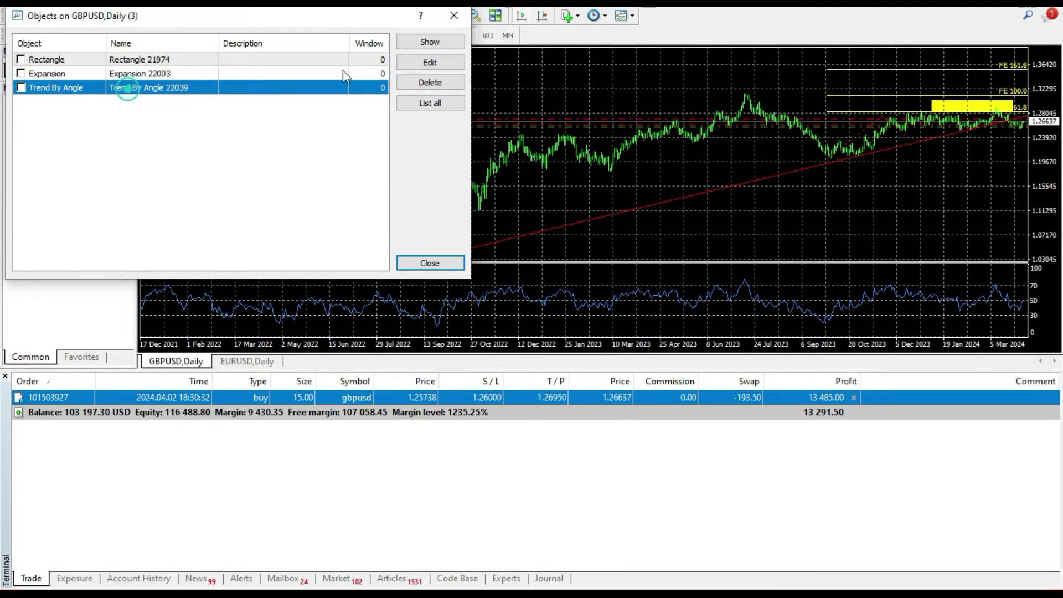
left_click(430, 62)
left_click_drag(181, 67, 477, 126)
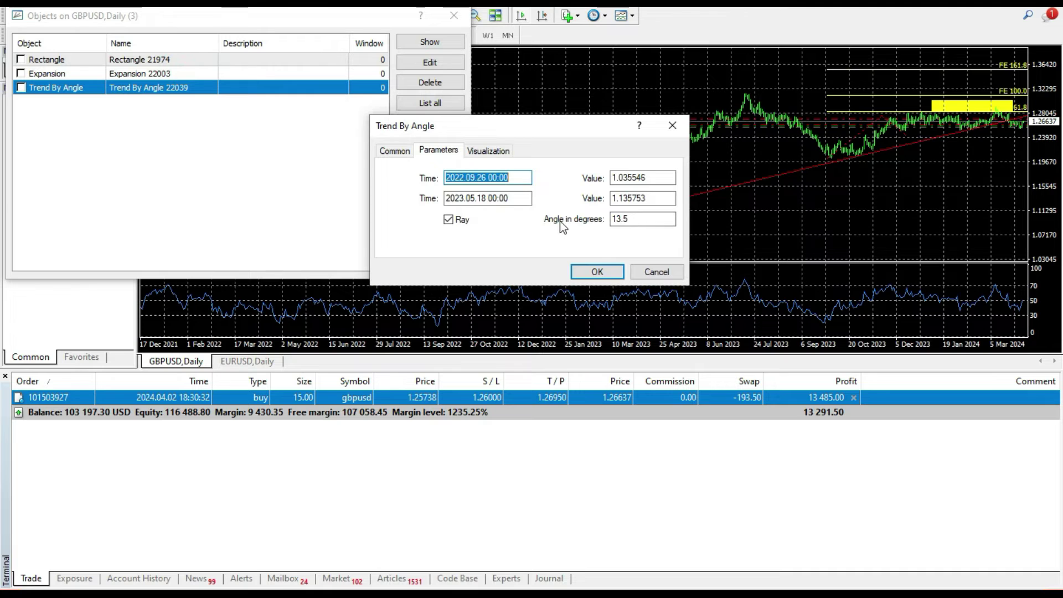
double_click(637, 219)
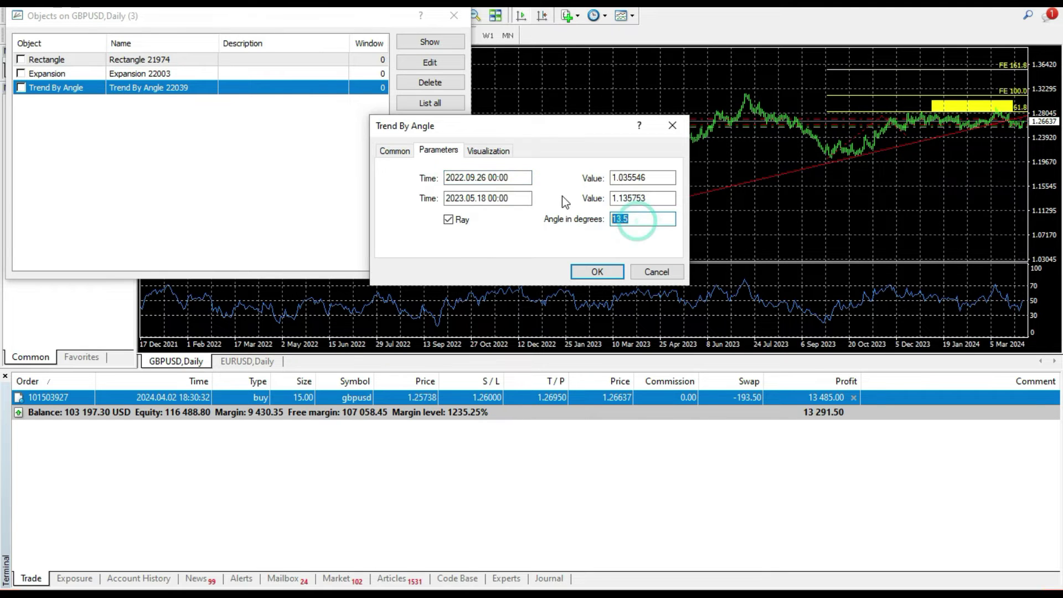
type("20")
left_click(597, 271)
left_click(430, 264)
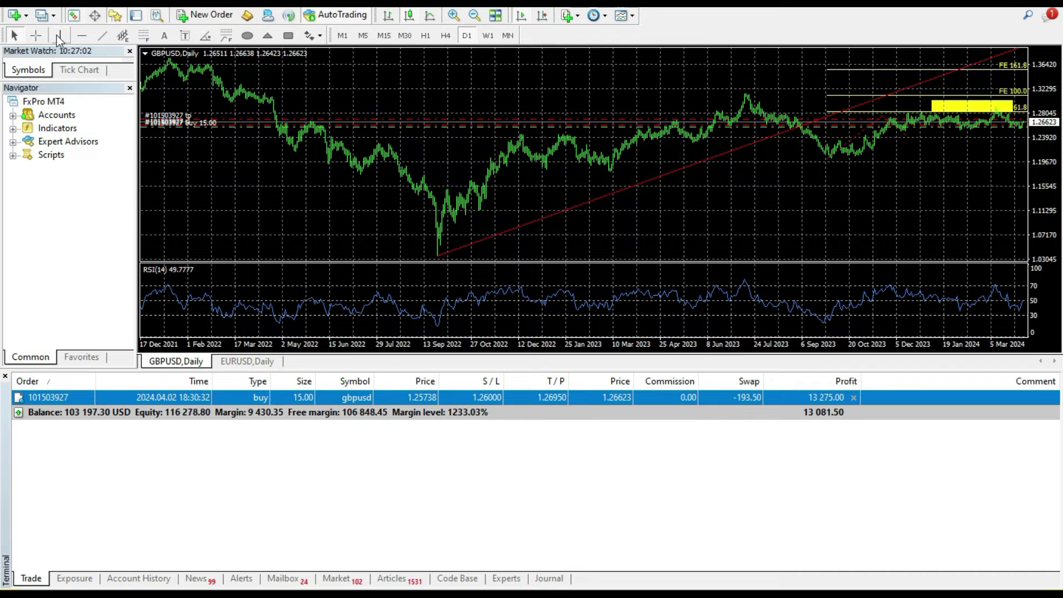
Move Ellipse below Triangle in the Line Studies toolbar's Customize list
right_click(249, 38)
left_click(280, 128)
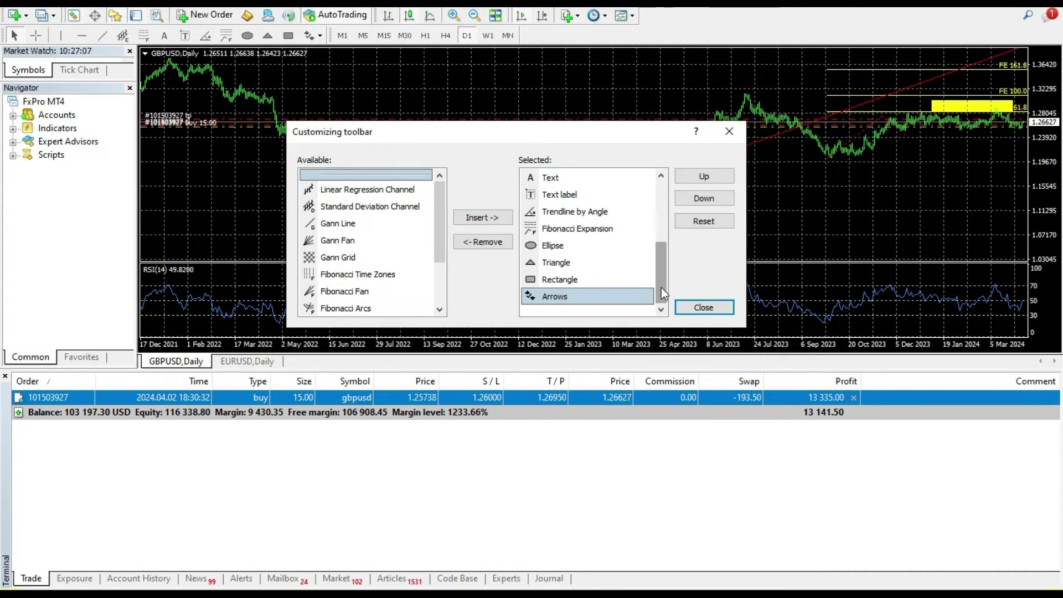
mouse_move(662, 288)
left_mouse_down()
mouse_move(665, 233)
mouse_move(665, 289)
left_mouse_up()
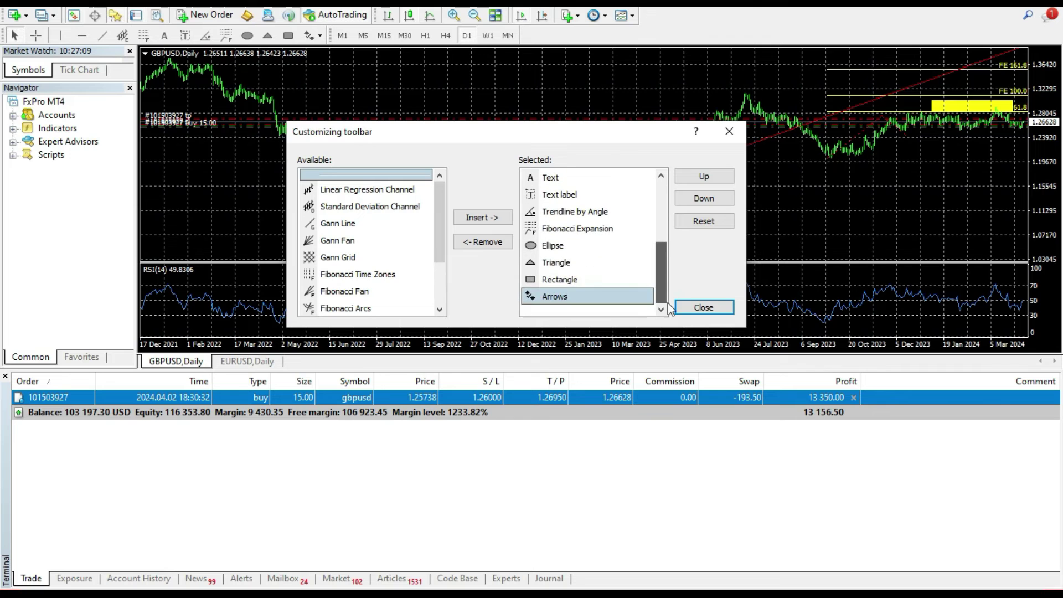
mouse_move(554, 245)
left_mouse_down()
mouse_move(558, 282)
mouse_move(553, 246)
left_mouse_up()
left_click(702, 307)
Move Rectangle below Triangle so the order reads Triangle, Rectangle, Ellipse
right_click(264, 34)
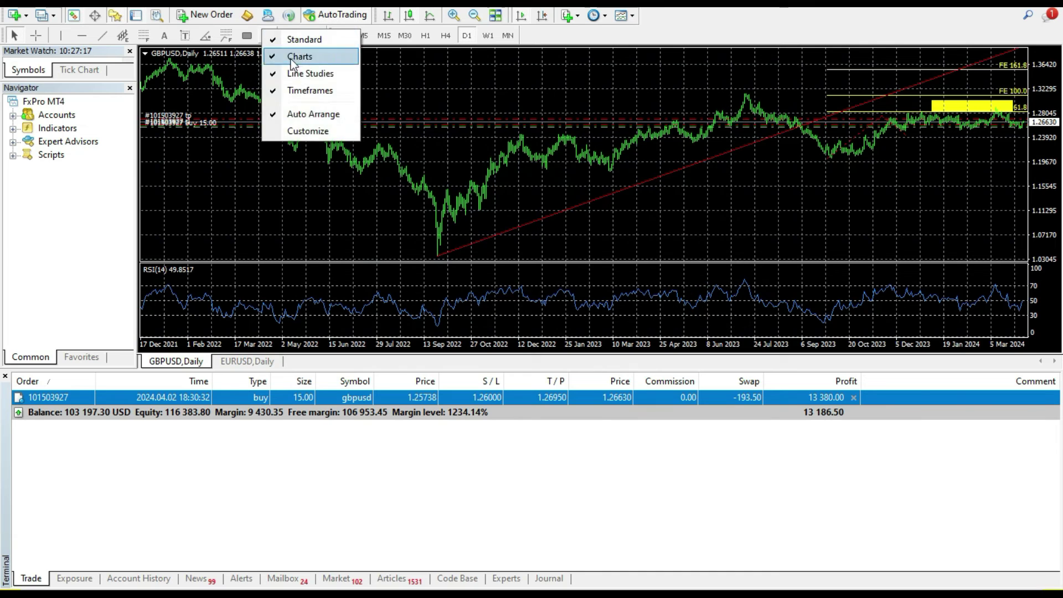
left_click(306, 131)
left_click_drag(554, 245, 547, 269)
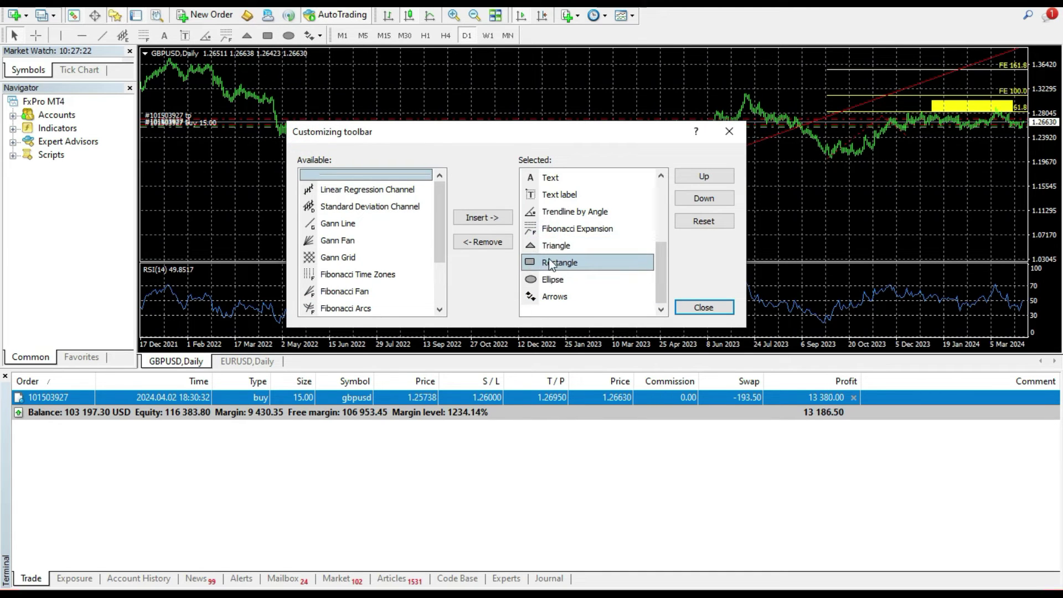
left_click(700, 310)
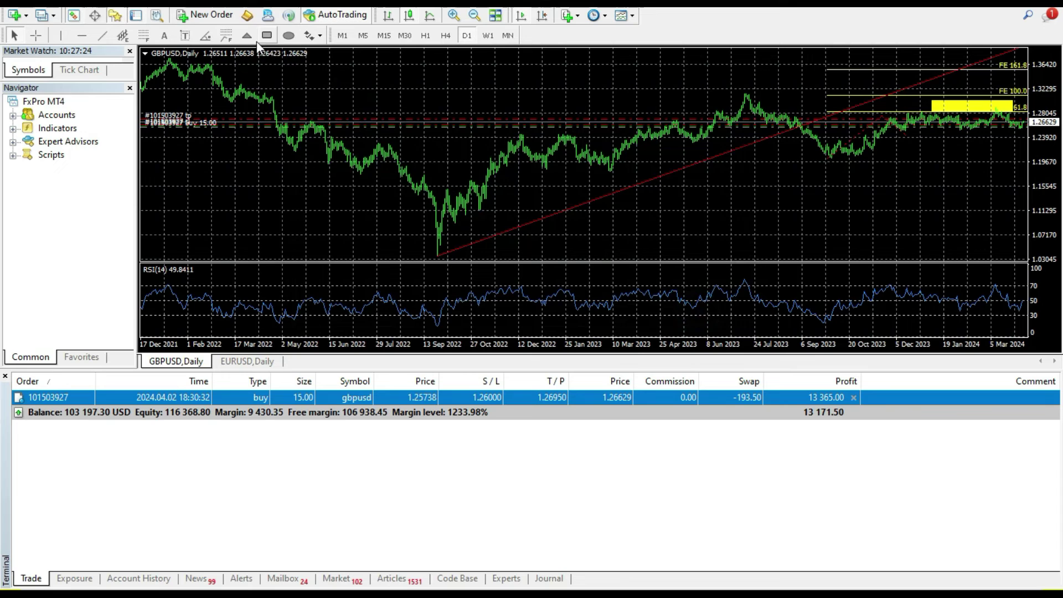